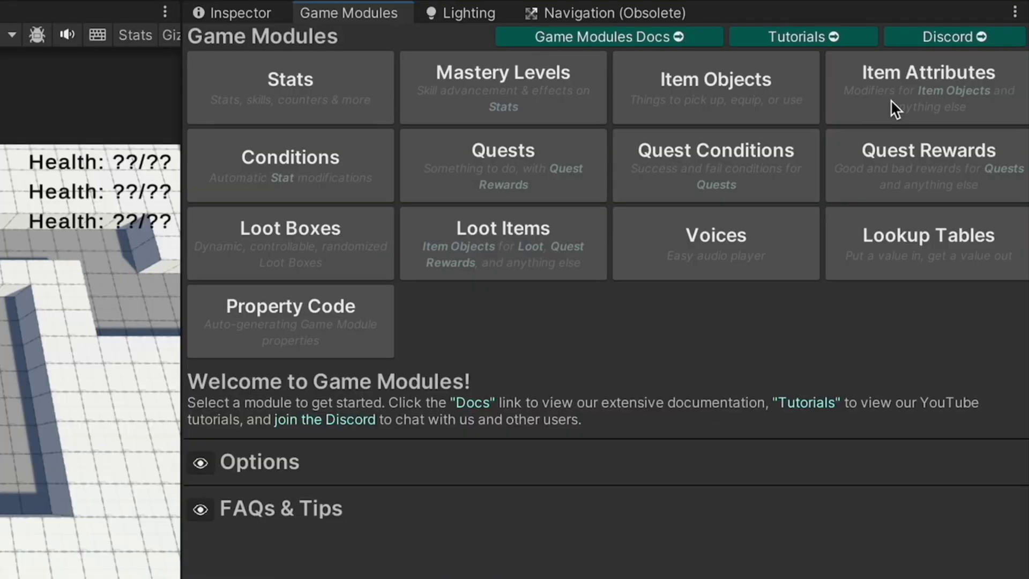
# Step: In the Conditions module, create a Damage condition named 'Gun 1' and reveal its asset
pyautogui.click(296, 178)
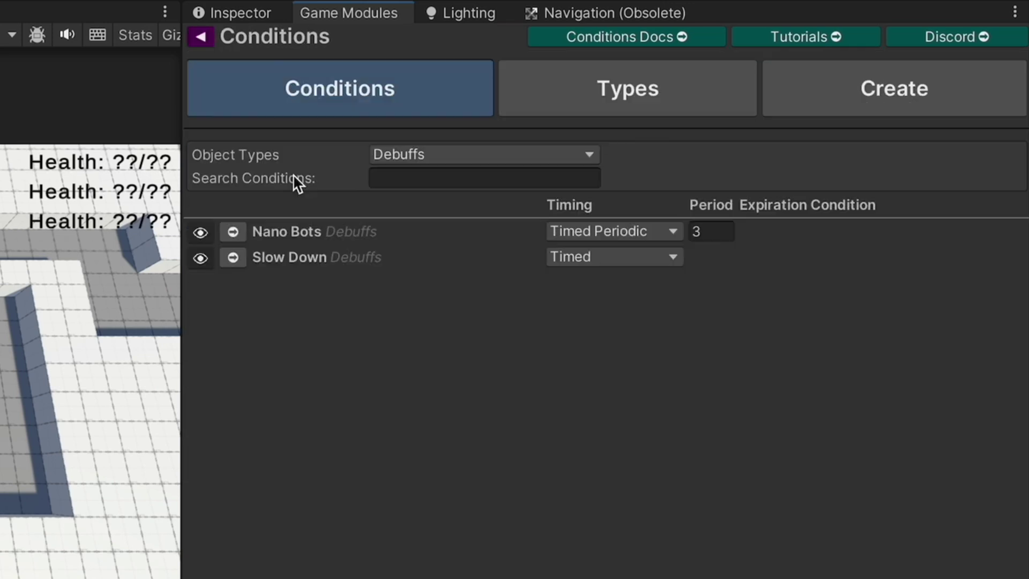
pyautogui.click(870, 86)
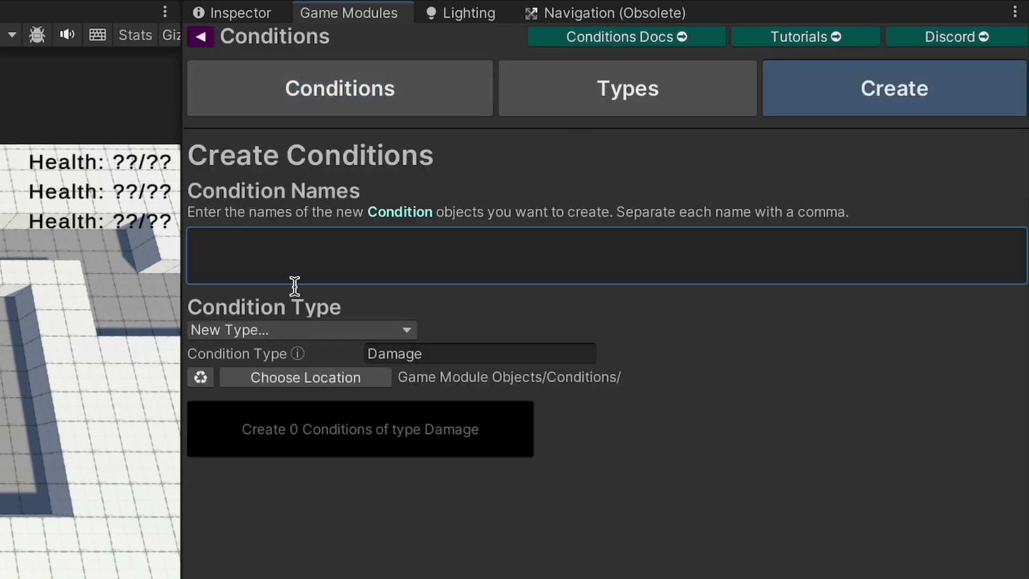
pyautogui.click(353, 252)
pyautogui.write('Gun 1')
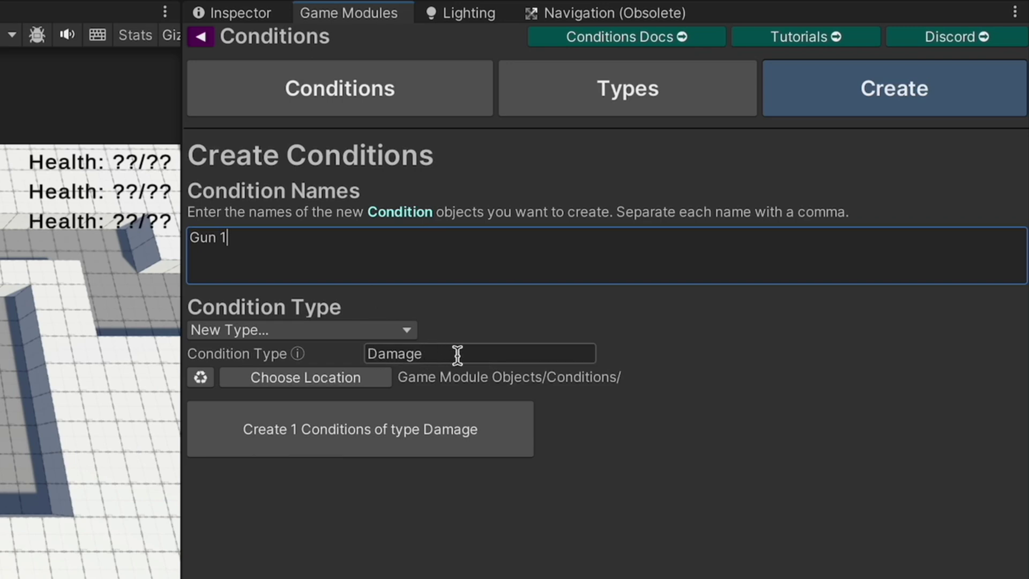
pyautogui.click(457, 353)
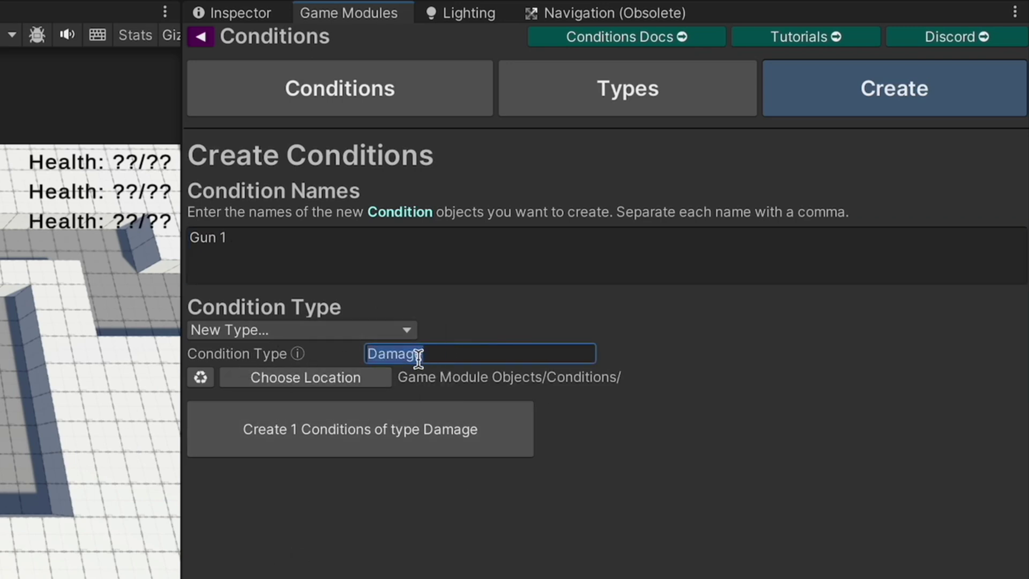
pyautogui.click(337, 449)
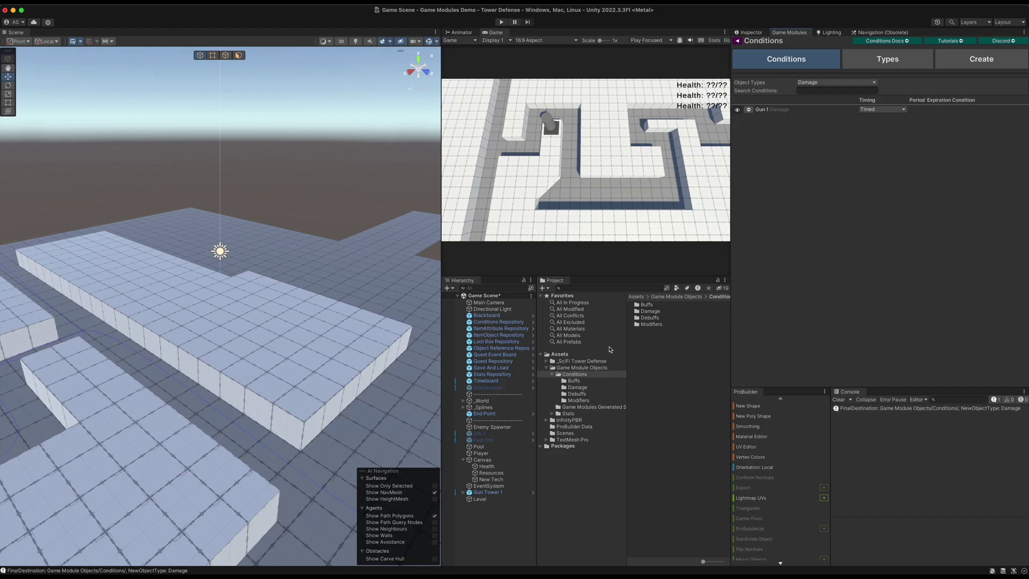
pyautogui.click(748, 109)
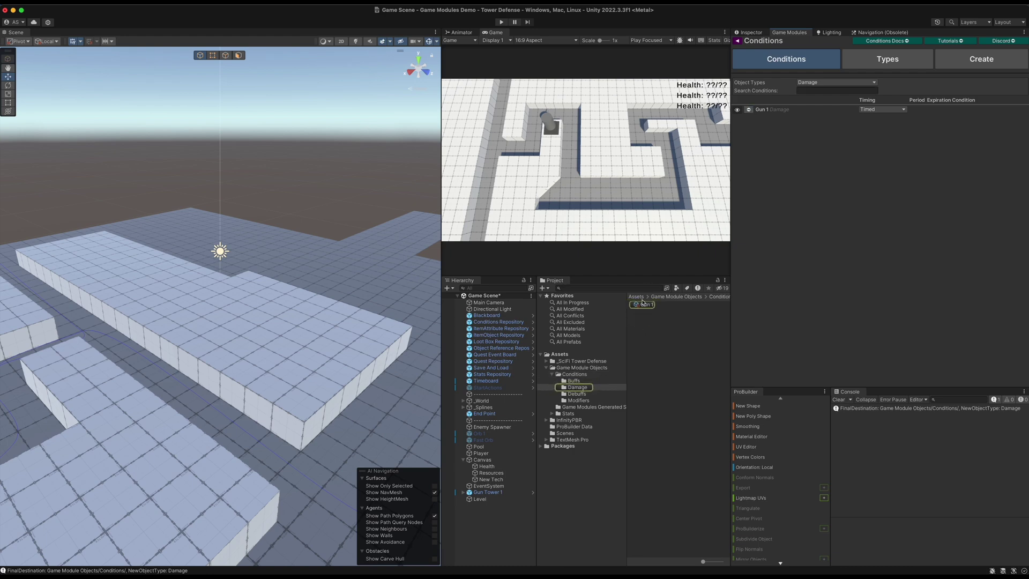
pyautogui.click(738, 109)
# Step: Set Gun 1's timing to Instant and aim its point effect at the Health stat
pyautogui.click(874, 109)
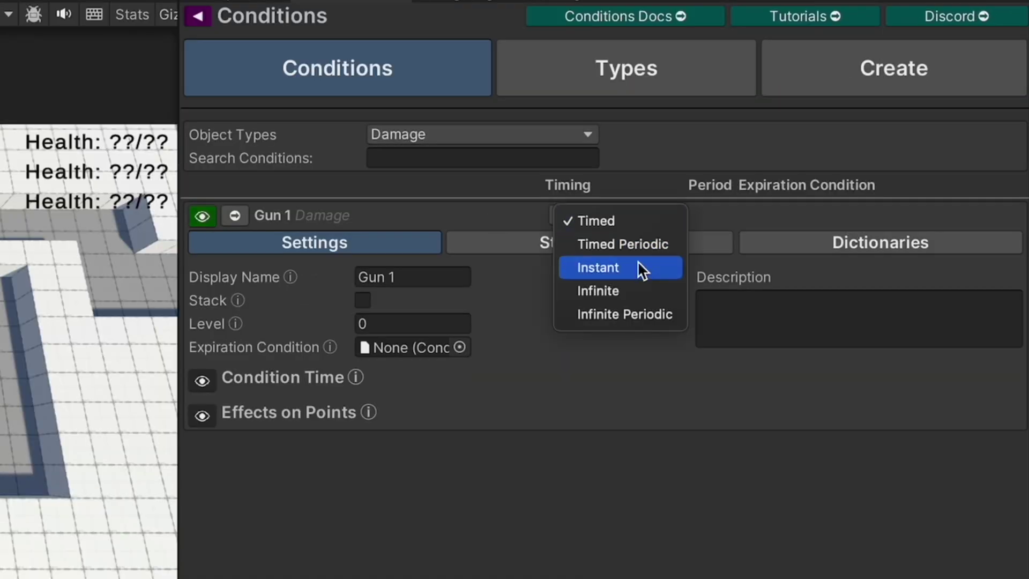
pyautogui.click(626, 268)
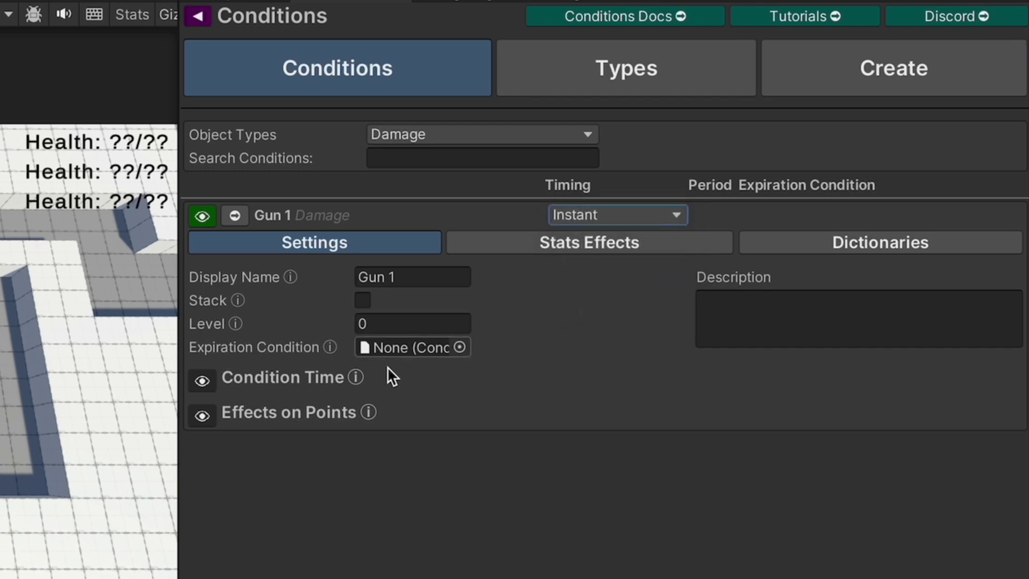
pyautogui.click(202, 417)
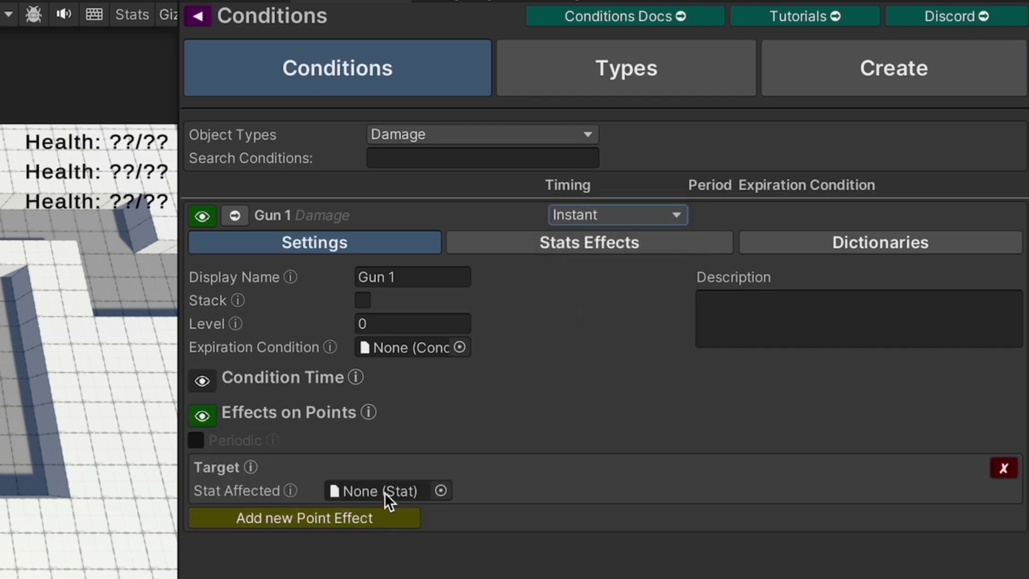
pyautogui.click(440, 492)
pyautogui.write('hea')
pyautogui.click(515, 563)
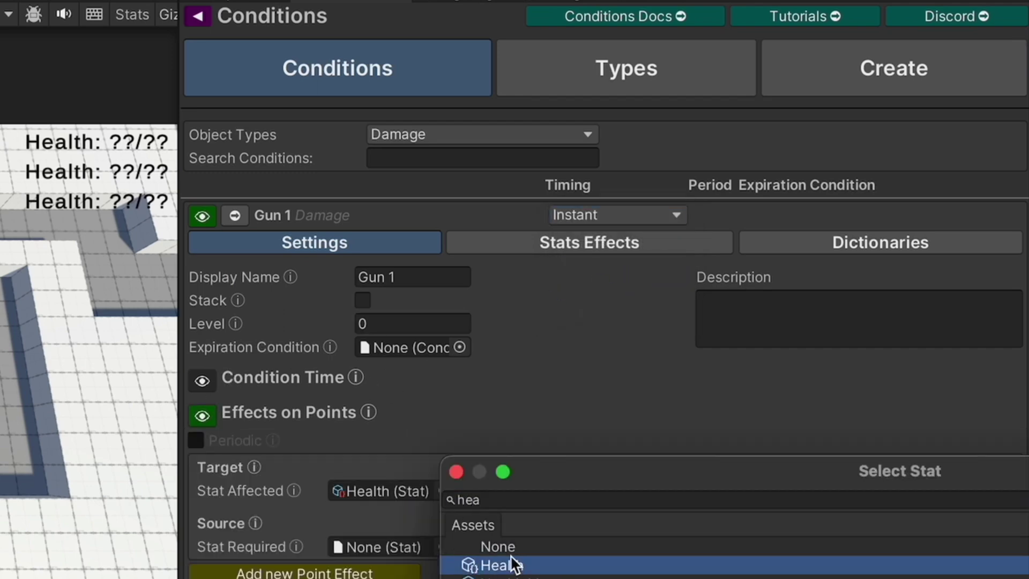
pyautogui.click(456, 472)
# Step: Set the Health points change to -1 for both minimum and maximum
pyautogui.click(520, 490)
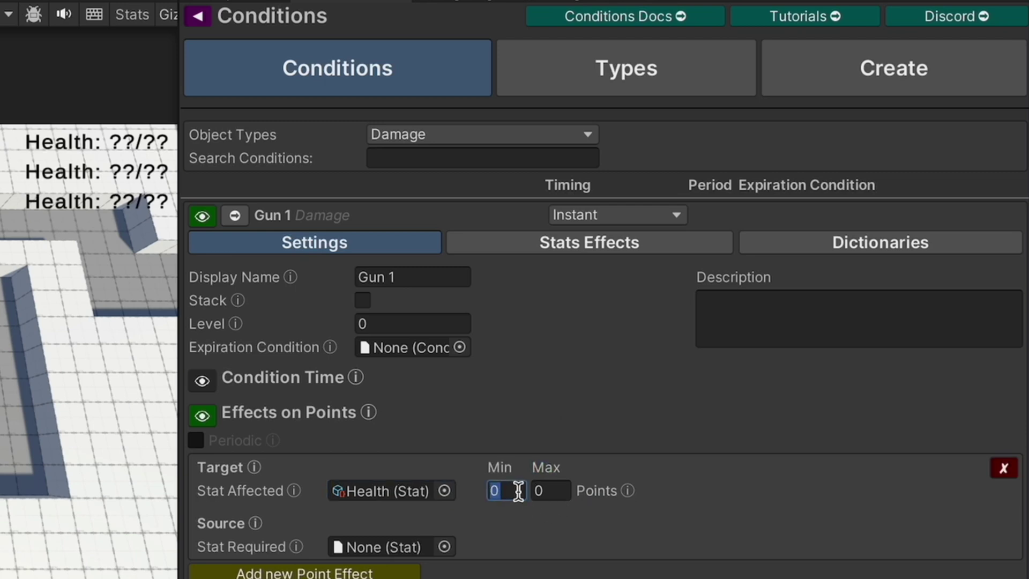
pyautogui.write('-1')
pyautogui.press('Tab')
pyautogui.write('-')
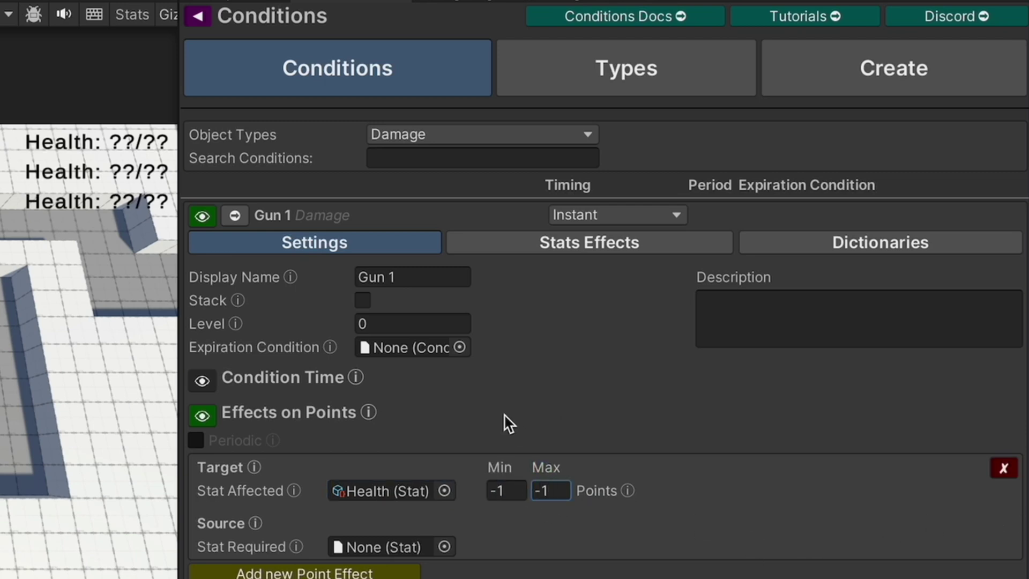
pyautogui.click(207, 382)
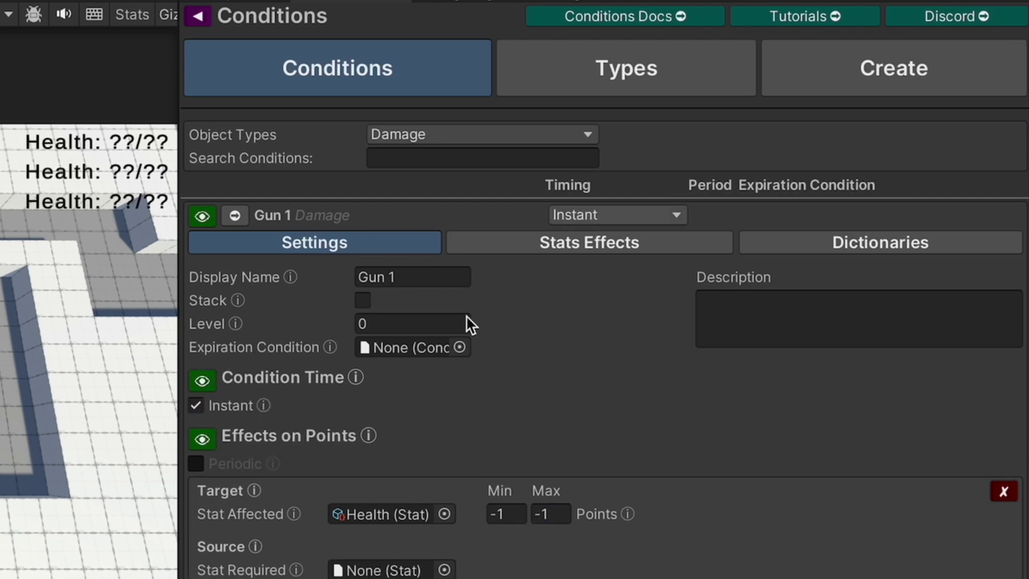
pyautogui.click(229, 386)
pyautogui.click(202, 216)
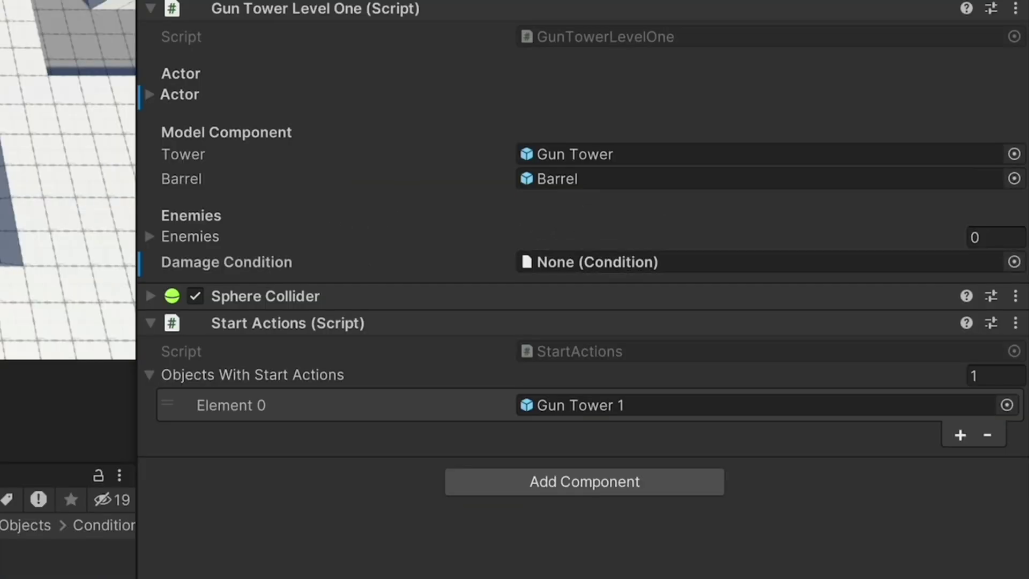
# Step: Drop the Gun 1 asset into Gun Tower Level One's Damage Condition field
pyautogui.moveTo(675, 263); pyautogui.dragTo(582, 265)
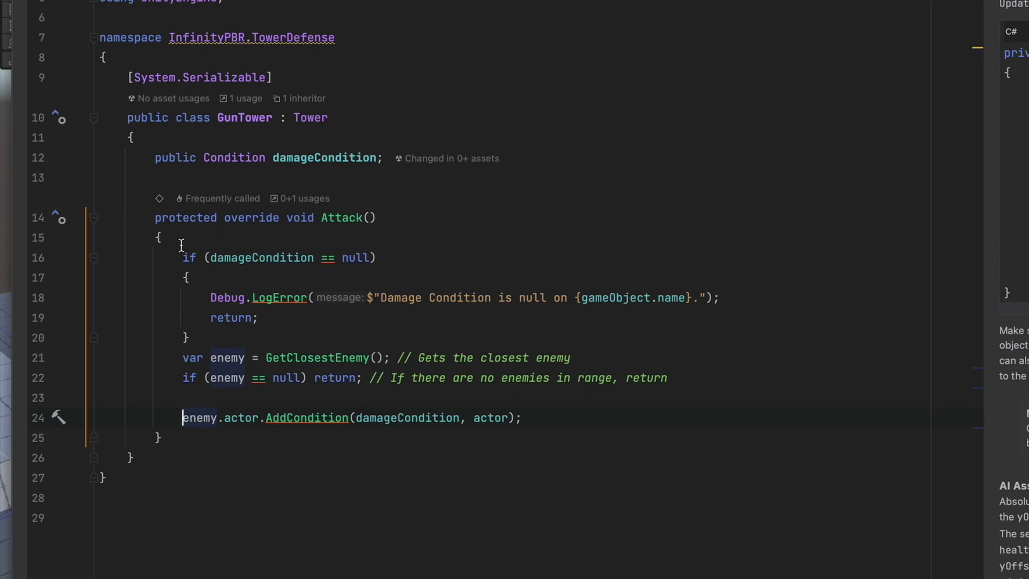
# Step: Review GunTower.Attack's damageCondition check and enemy lookup, then go to AddCondition's definition
pyautogui.moveTo(183, 258); pyautogui.dragTo(209, 339)
pyautogui.moveTo(181, 359); pyautogui.dragTo(625, 363)
pyautogui.moveTo(183, 377); pyautogui.dragTo(701, 367)
pyautogui.click(391, 419)
pyautogui.keyDown('ctrl'); pyautogui.click(310, 419); pyautogui.keyUp('ctrl')
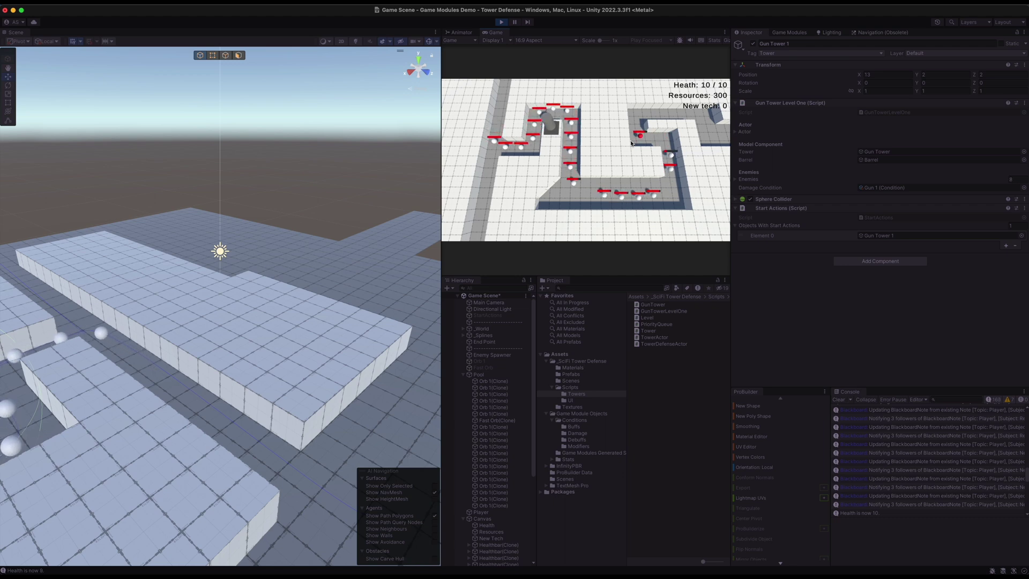
# Step: Stop play mode after testing the gun tower against the orbs
pyautogui.press('super+p')
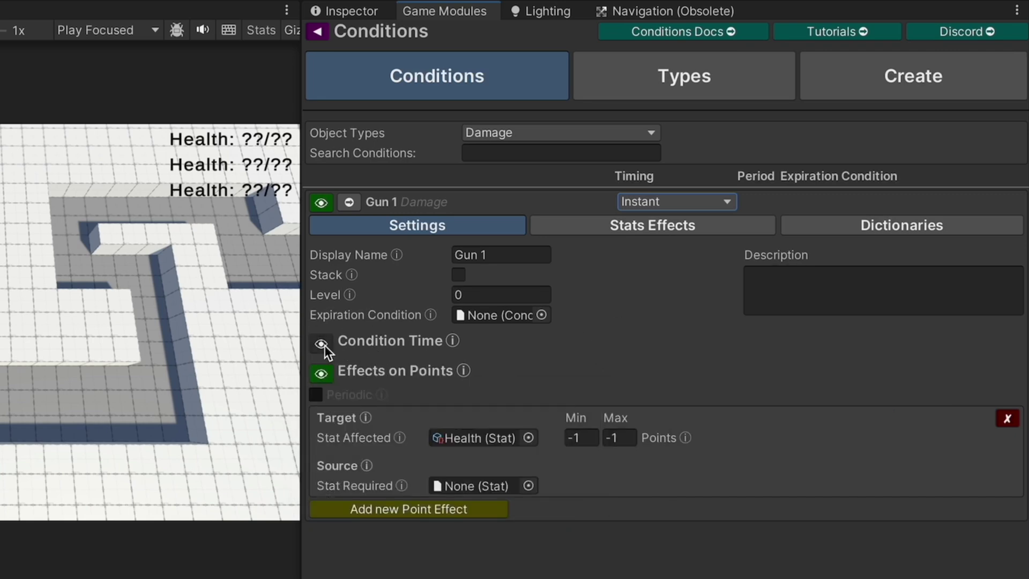
# Step: Turn off Instant and give Gun 1 a condition time of 5 minutes (min 5, max 5)
pyautogui.click(323, 345)
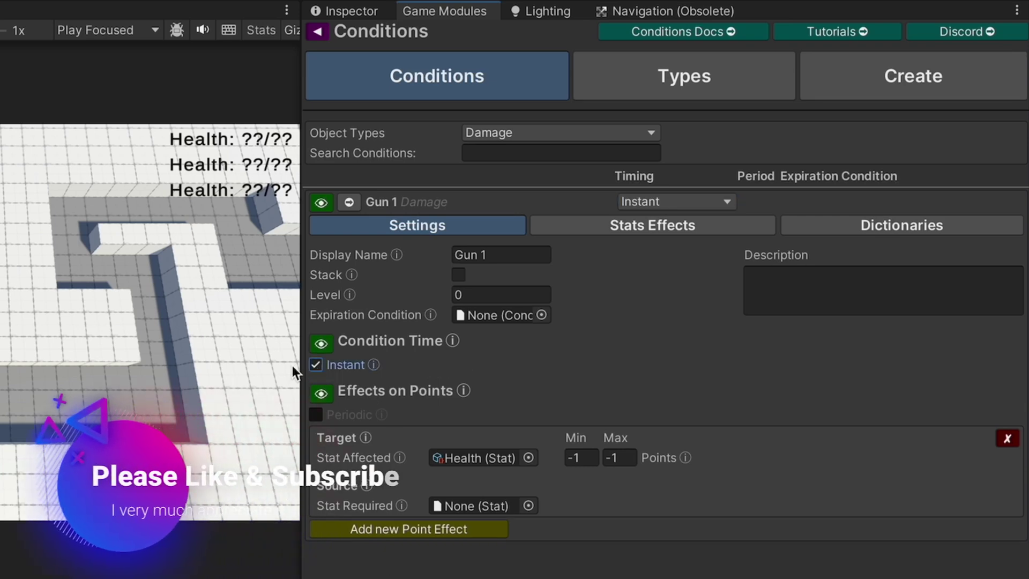
pyautogui.click(316, 364)
pyautogui.click(572, 428)
pyautogui.write('5')
pyautogui.press('Tab')
pyautogui.write('5')
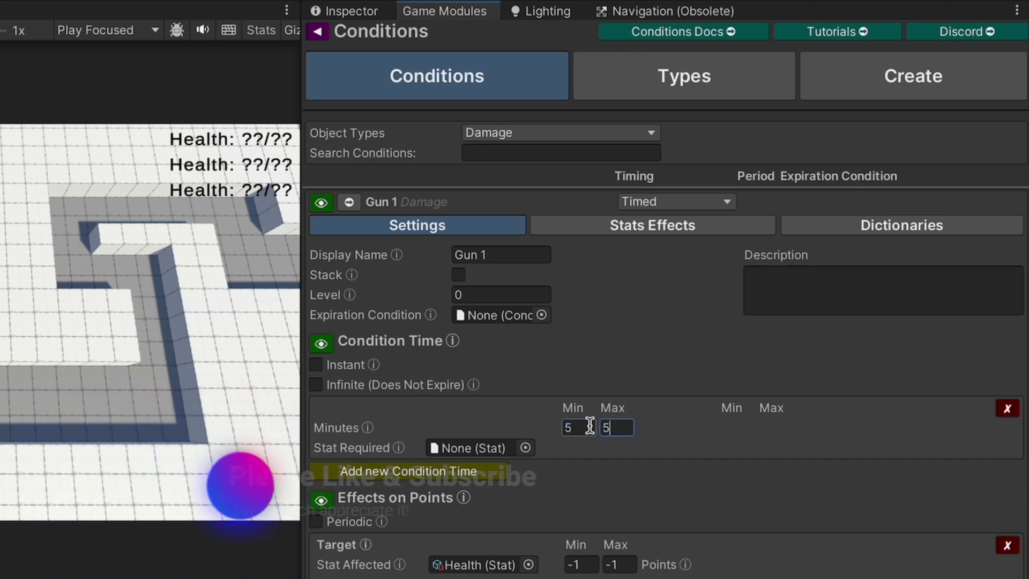
# Step: Add Movement Speed as a Gun 1 stat effect with proficiency -0.5
pyautogui.click(583, 235)
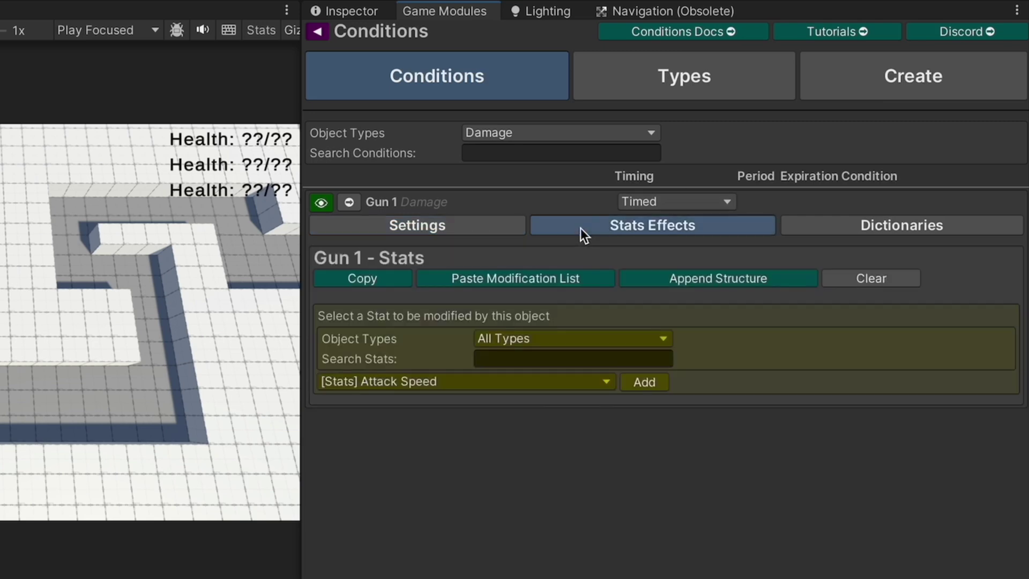
pyautogui.click(455, 382)
pyautogui.click(478, 526)
pyautogui.click(643, 382)
pyautogui.click(536, 457)
pyautogui.press('Tab')
pyautogui.write('-0.5')
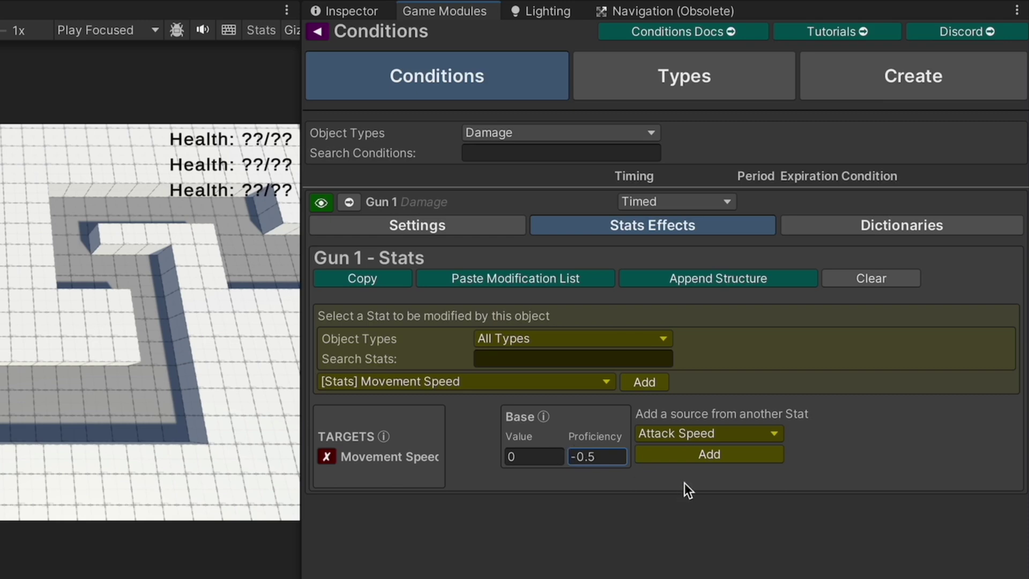